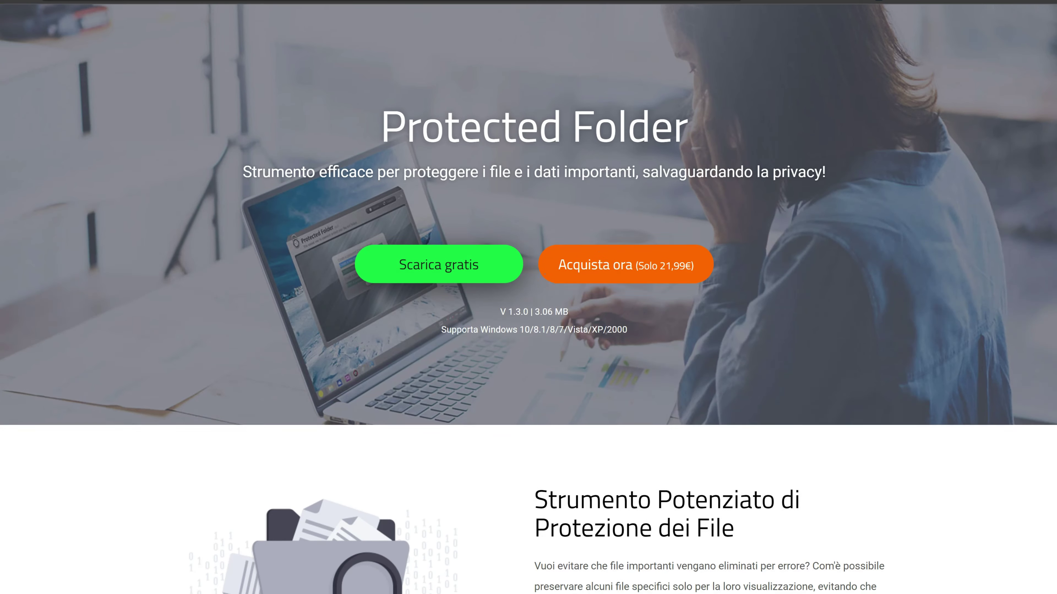
- Read through the Protected Folder product page, from the download section to the feature descriptions and the main news
scroll(529, 298, down, 3)
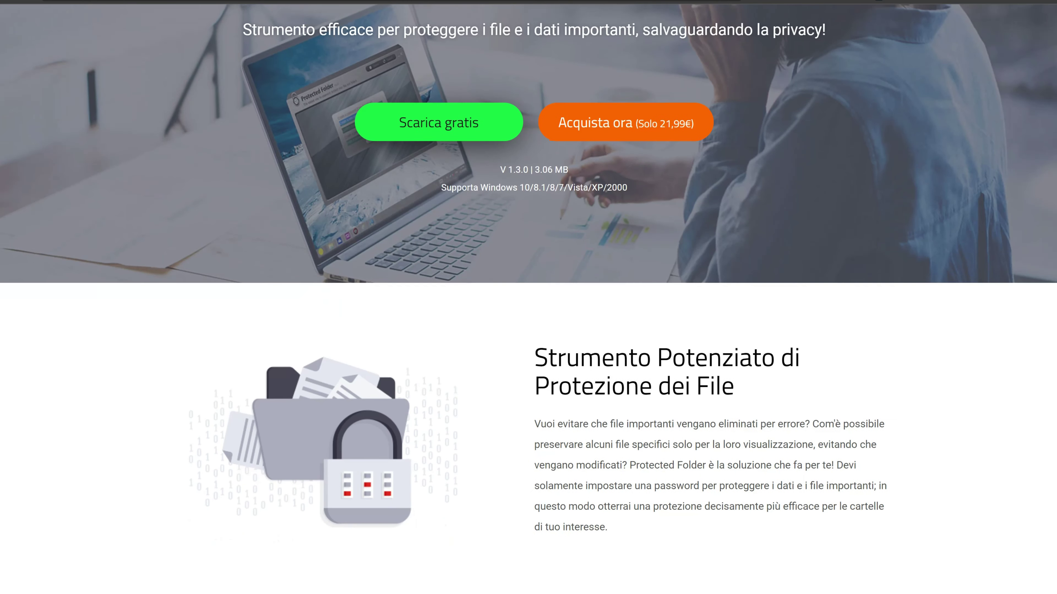
scroll(528, 297, down, 3)
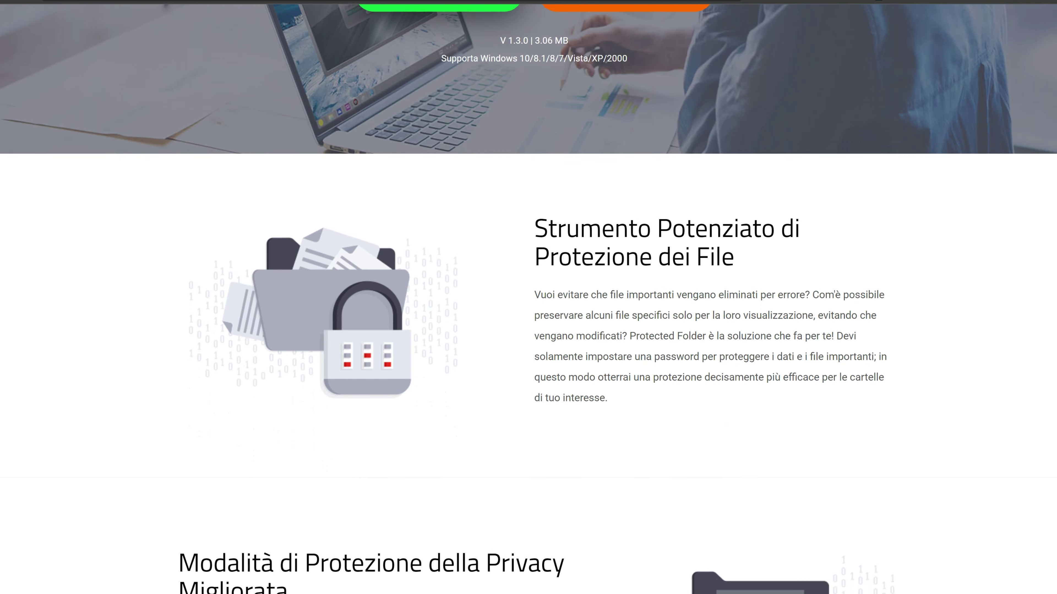
scroll(528, 297, down, 3)
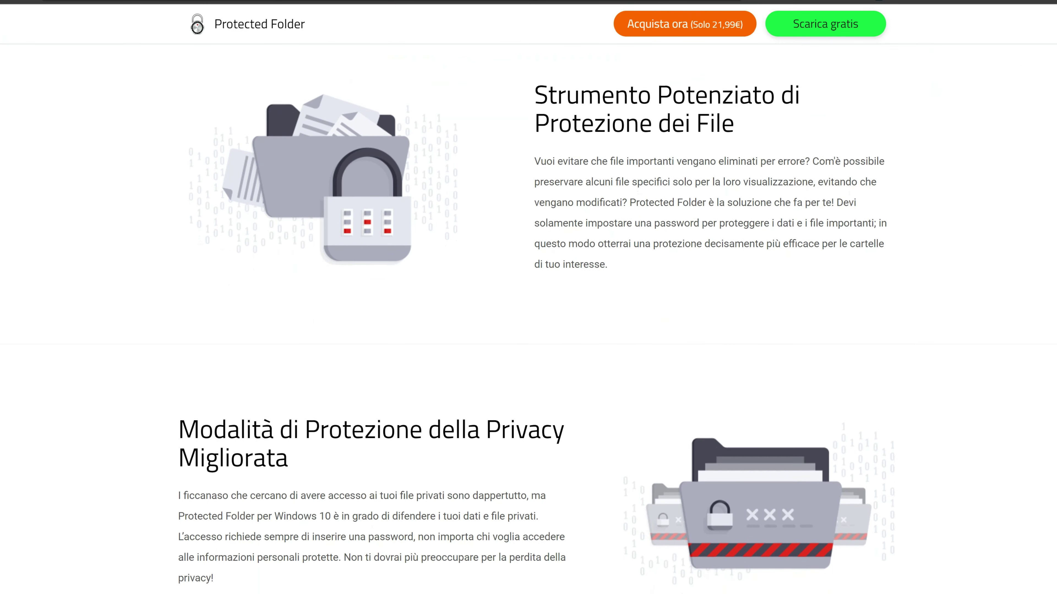
scroll(528, 297, down, 3)
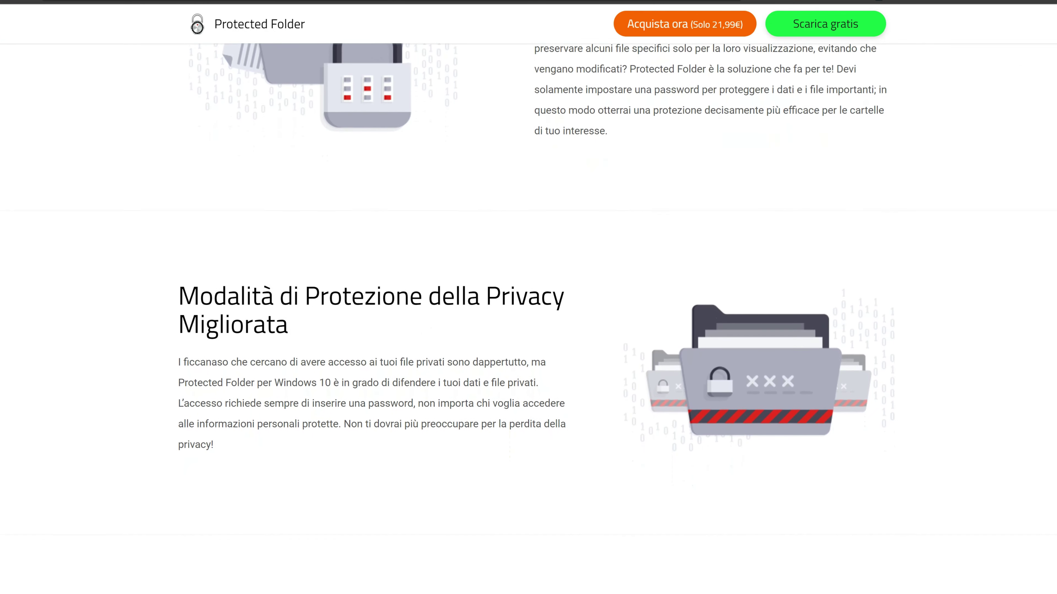
scroll(528, 297, down, 3)
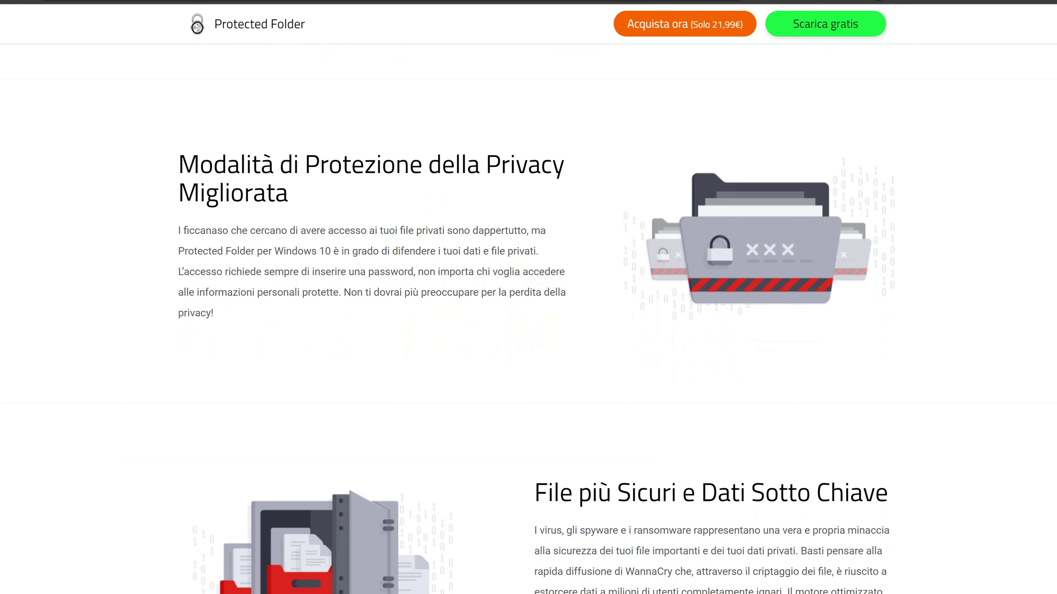
scroll(529, 297, down, 3)
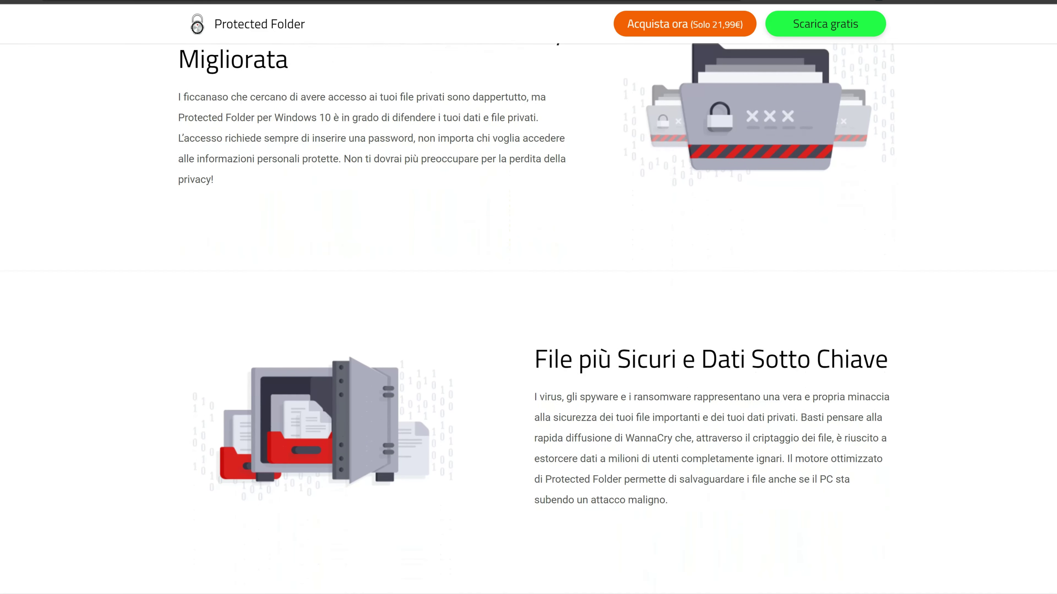
scroll(528, 297, down, 3)
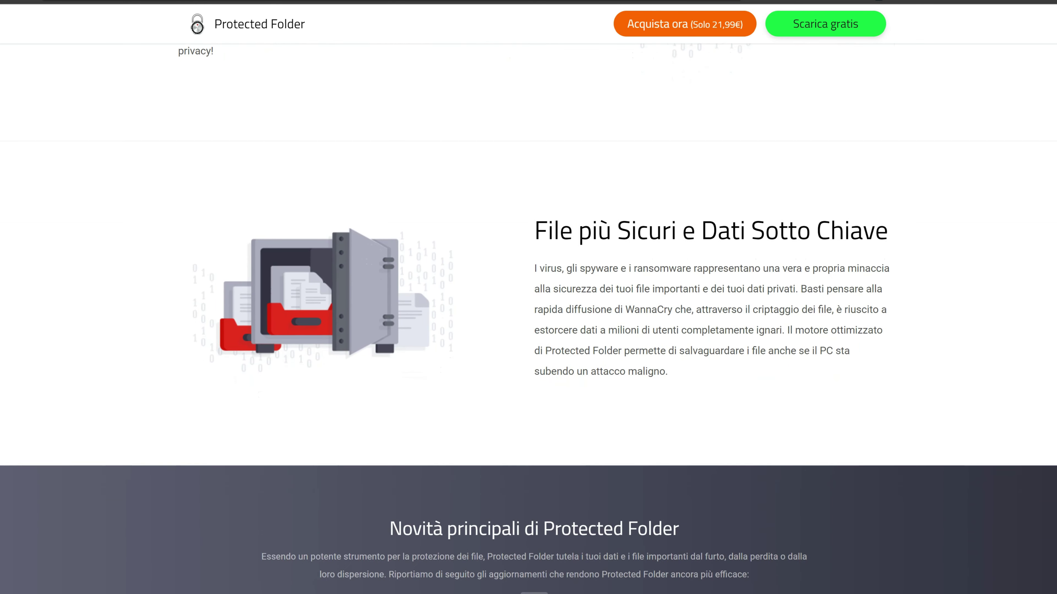
scroll(528, 297, down, 3)
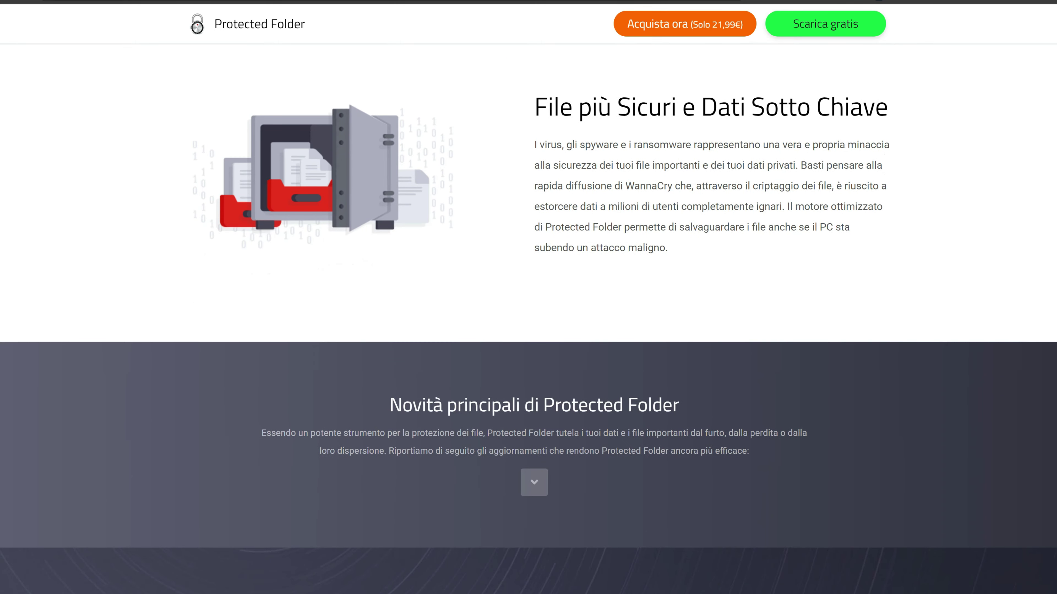
scroll(528, 297, down, 2)
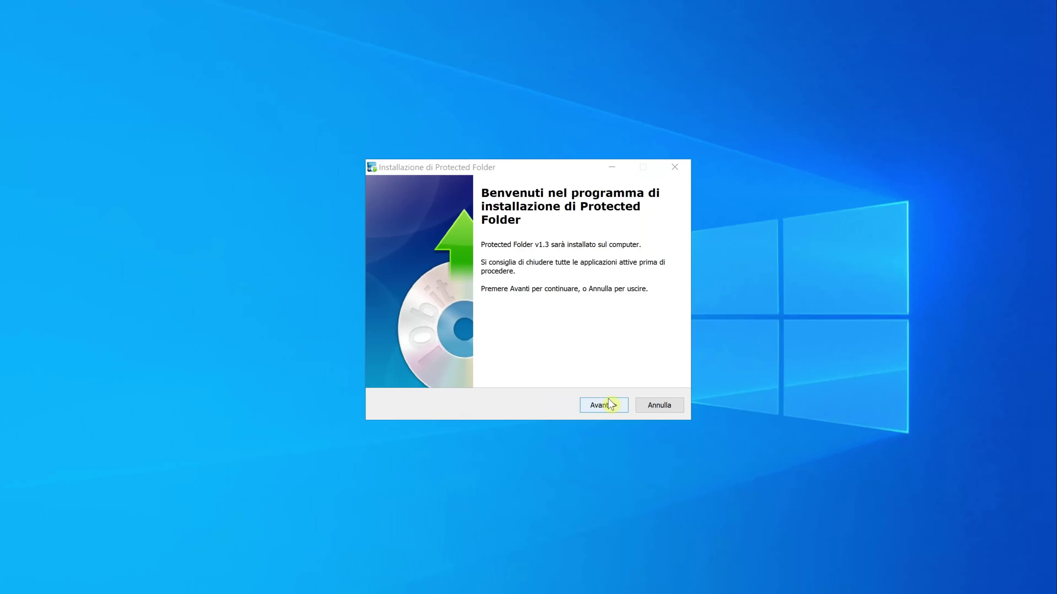
- Install Protected Folder in the default IObit program folder and launch it on completion
click(608, 405)
click(608, 405)
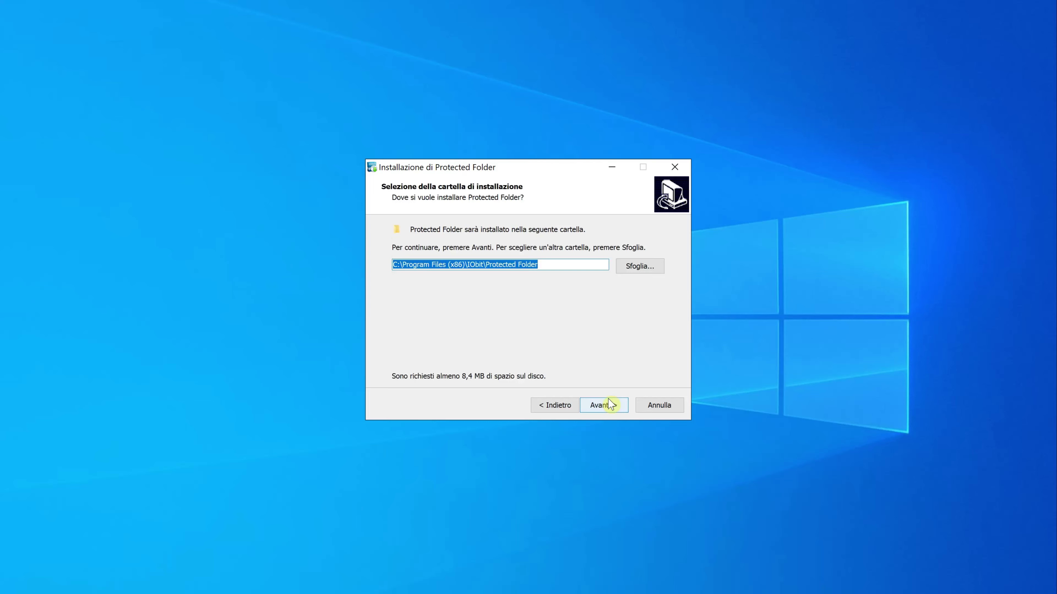
click(608, 405)
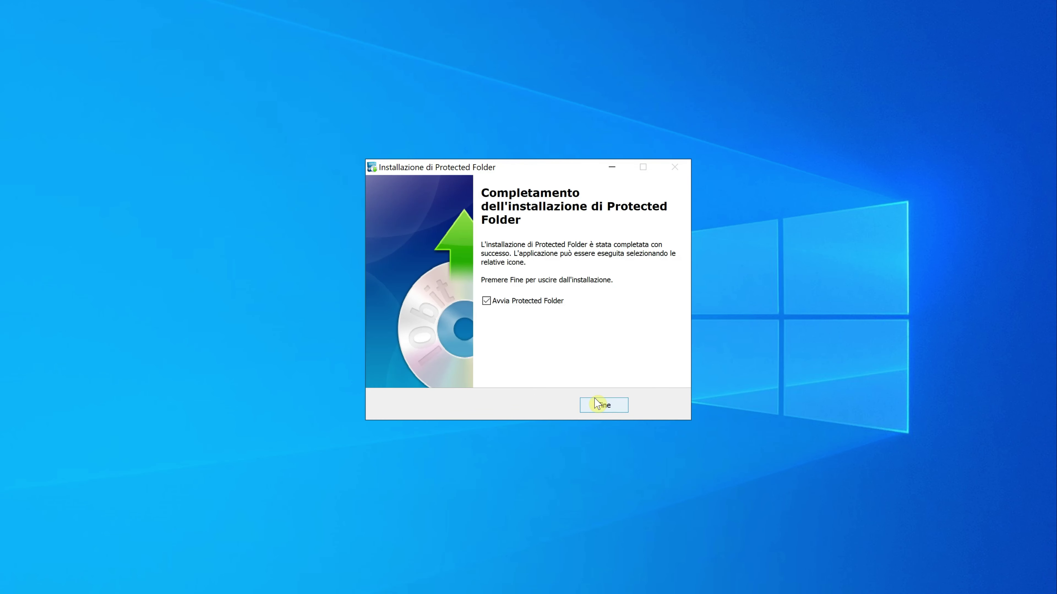
click(601, 402)
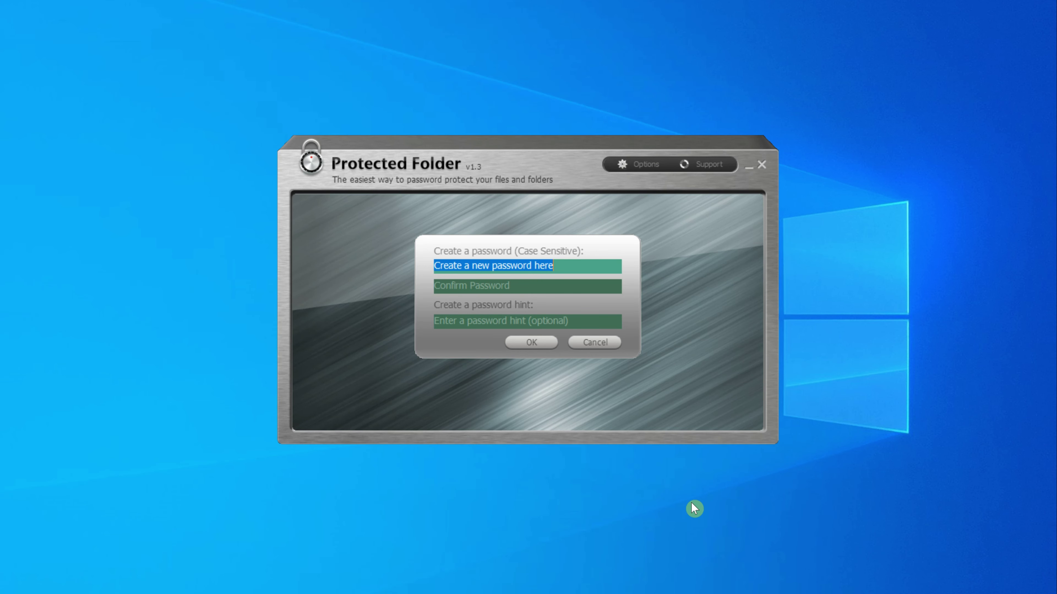
- Create the program's access password, entering it in both password fields and leaving the optional hint empty
click(593, 263)
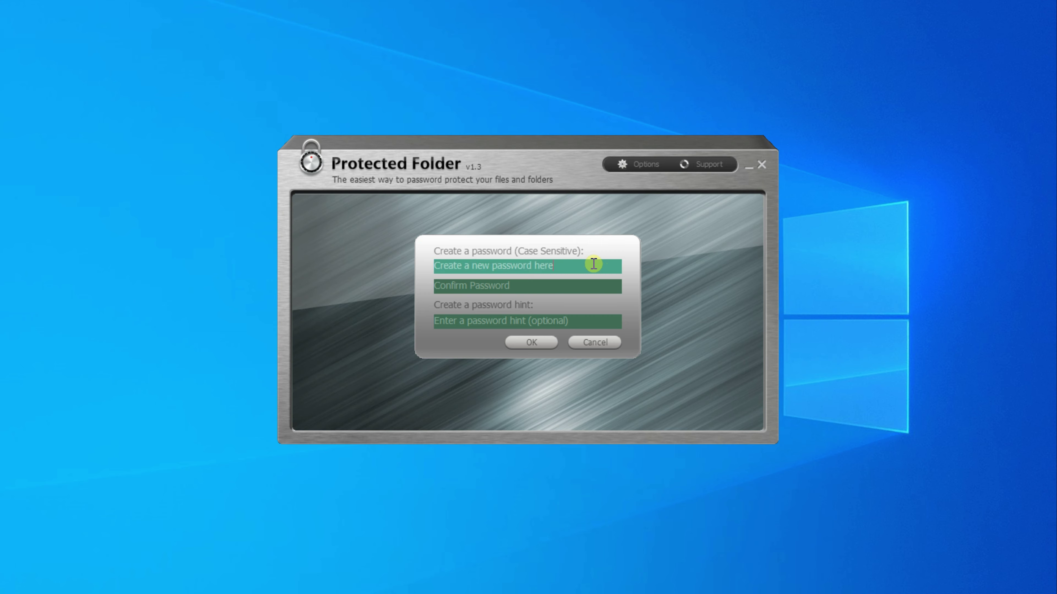
key(ctrl+a)
key(BackSpace)
text(passw)
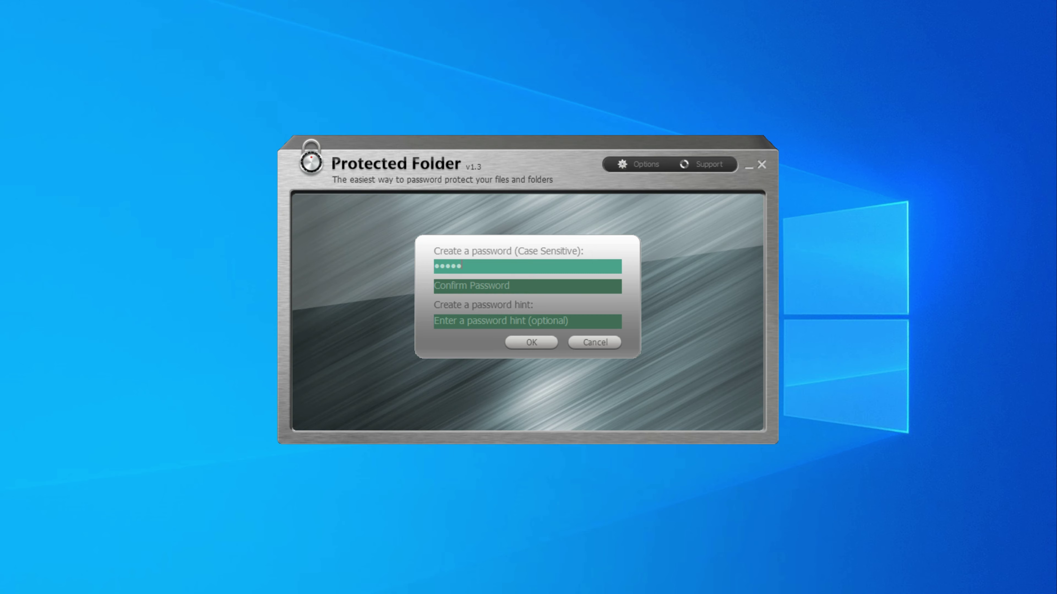
click(591, 286)
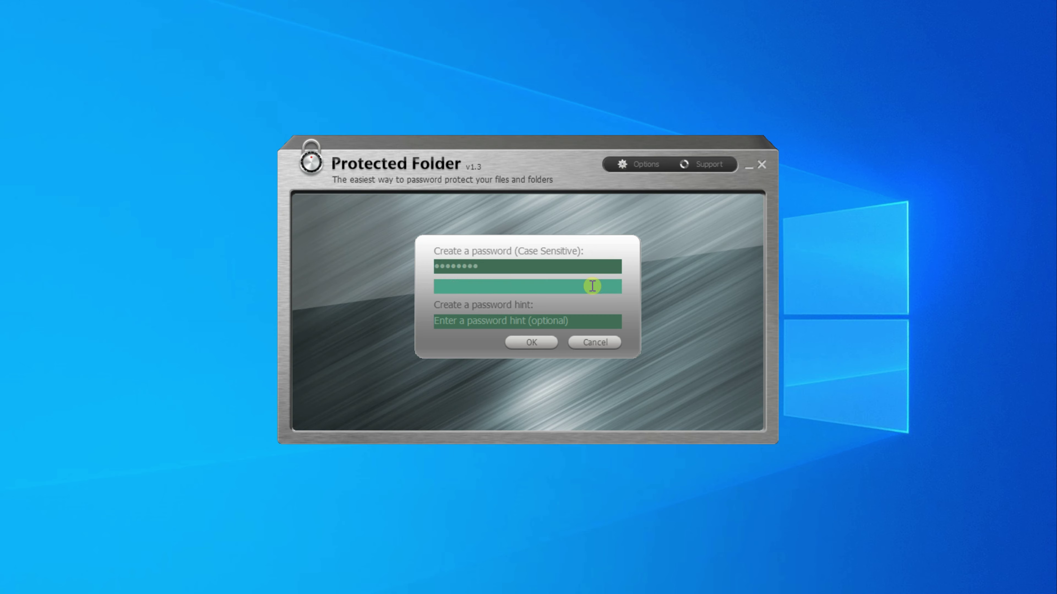
text(password)
click(546, 345)
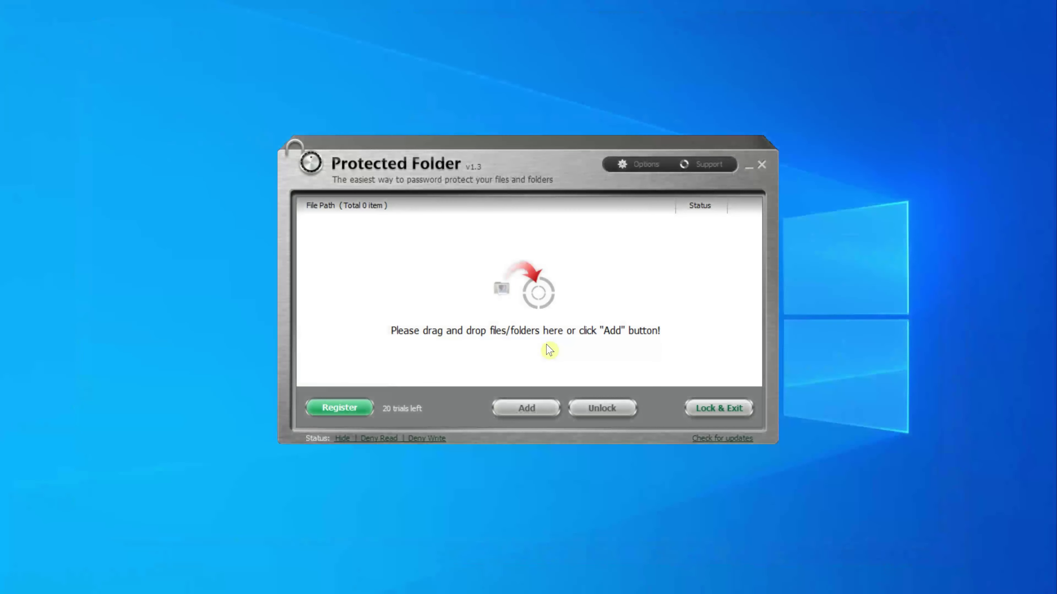
- Register Protected Folder Professional by pasting the license code and activating it
click(349, 415)
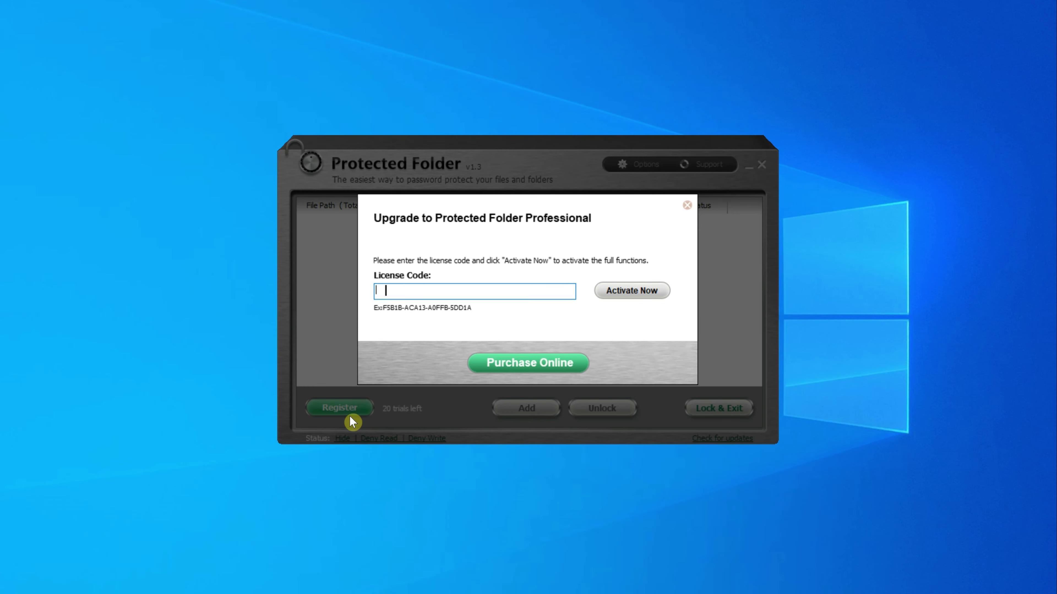
key(ctrl+v)
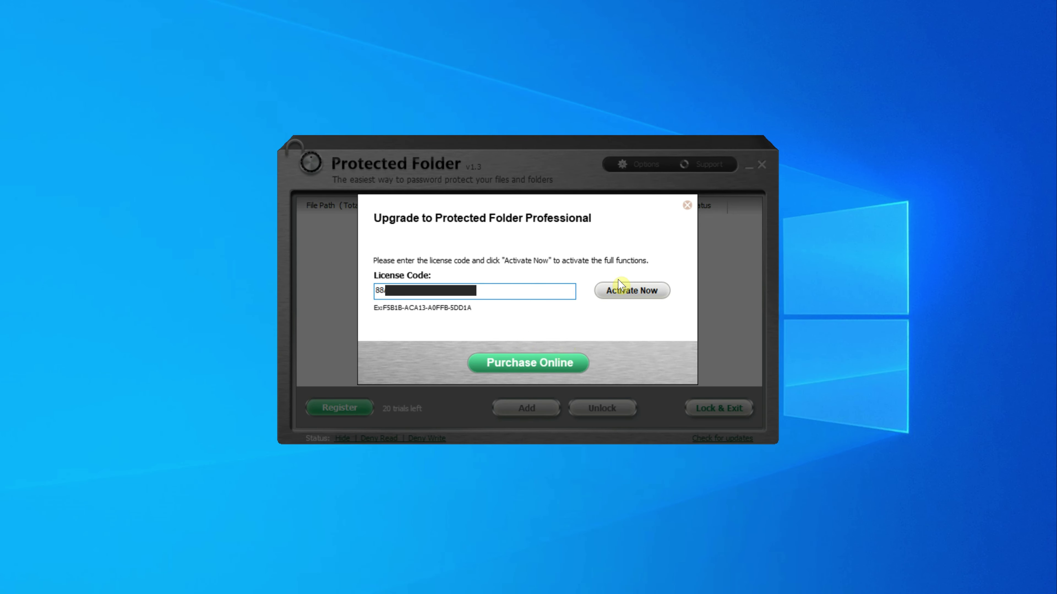
click(619, 287)
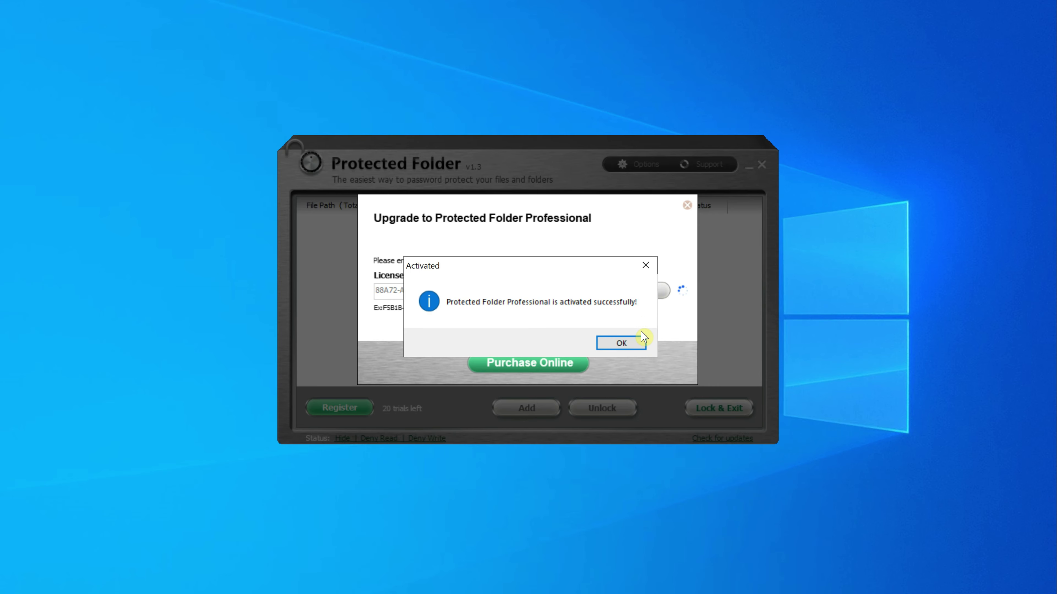
click(640, 338)
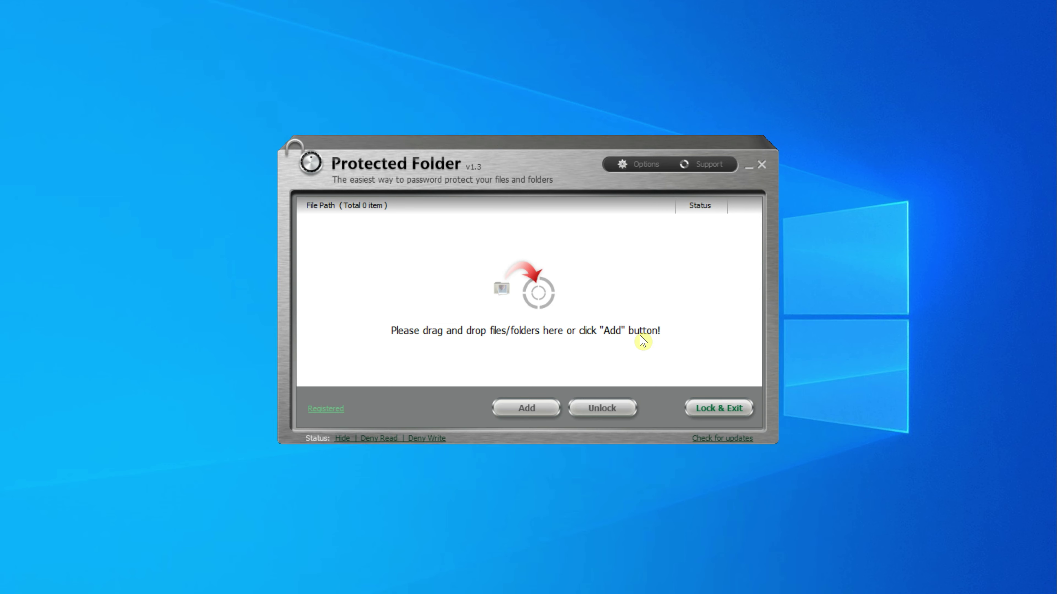
- Change the user interface language to Italiano in the program options and apply it
click(646, 166)
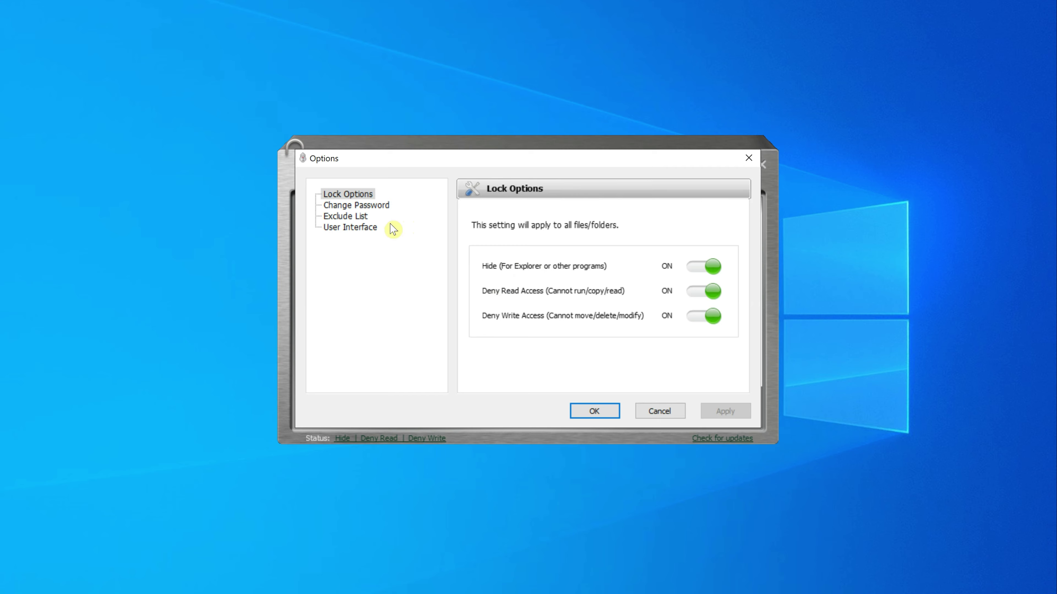
click(371, 229)
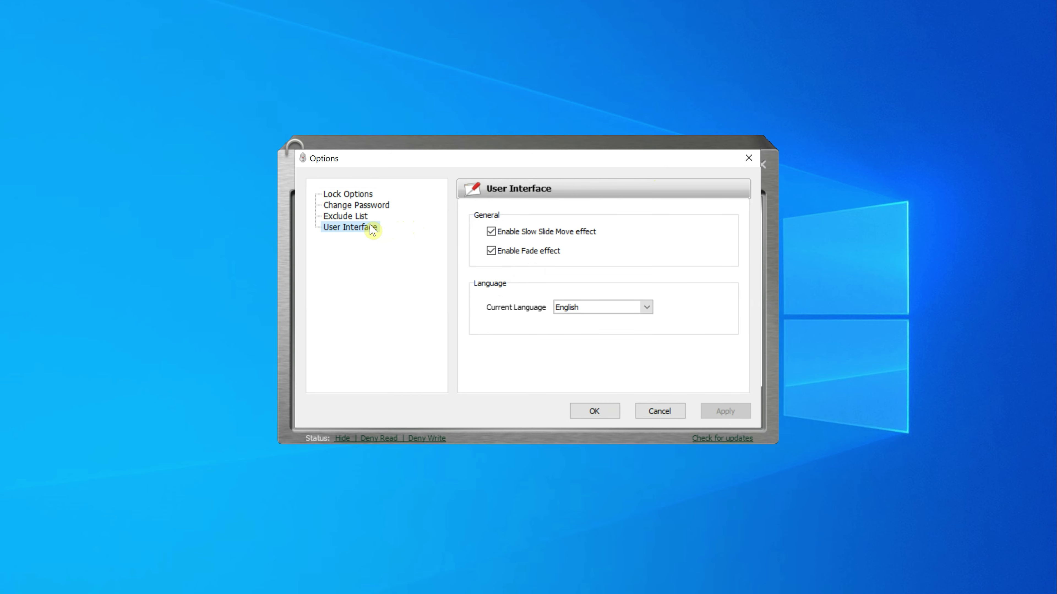
click(648, 308)
scroll(651, 313, down, 3)
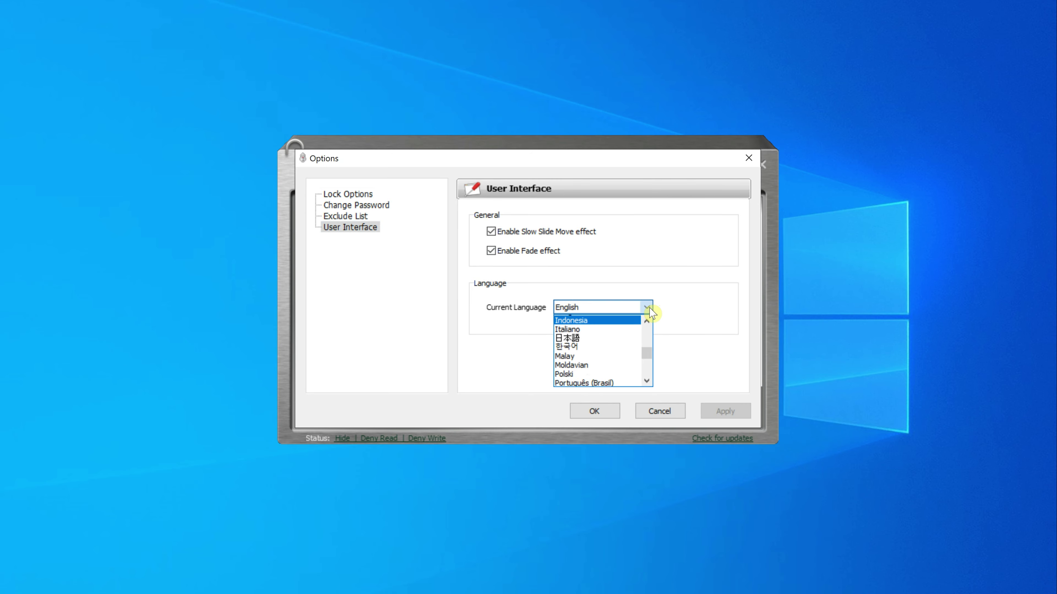
click(618, 329)
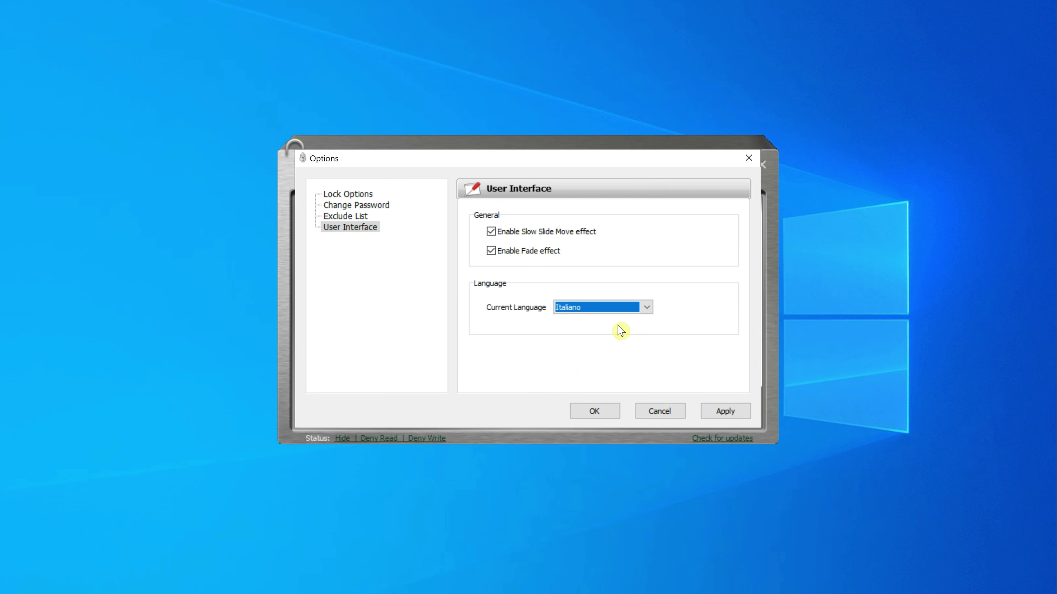
click(712, 412)
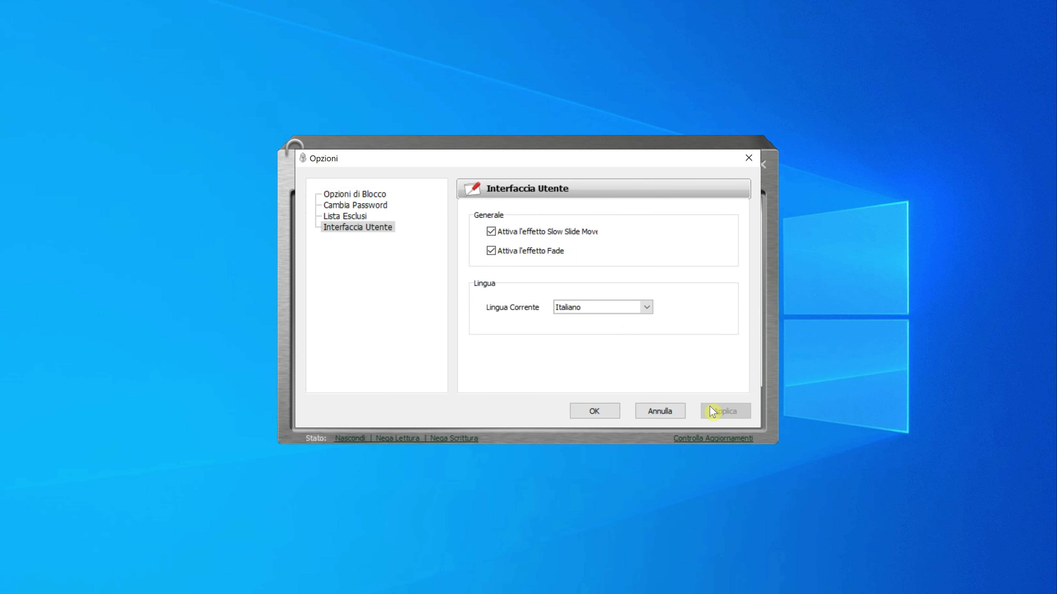
click(604, 407)
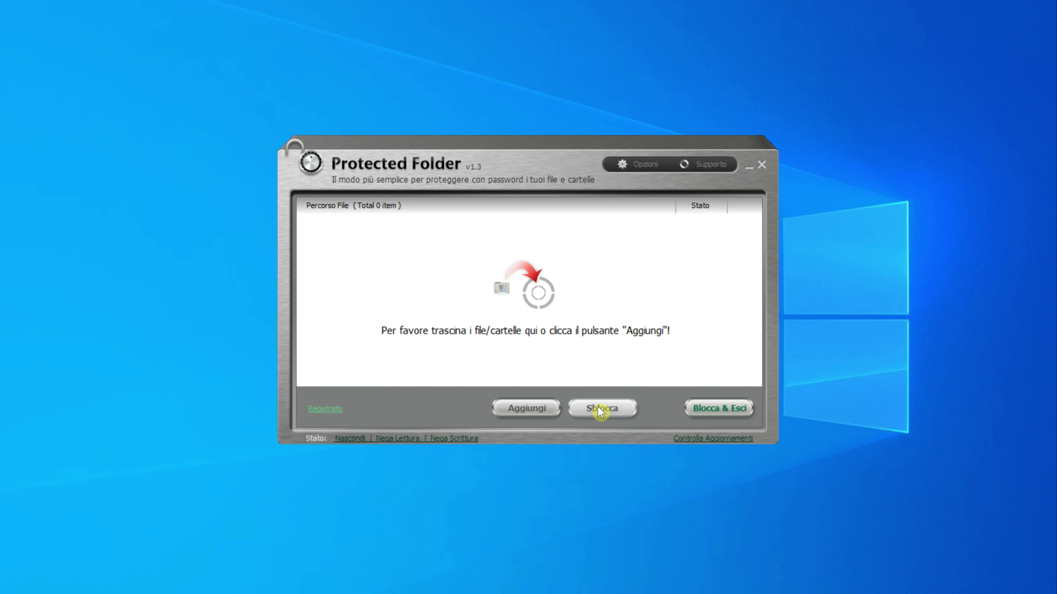
click(525, 409)
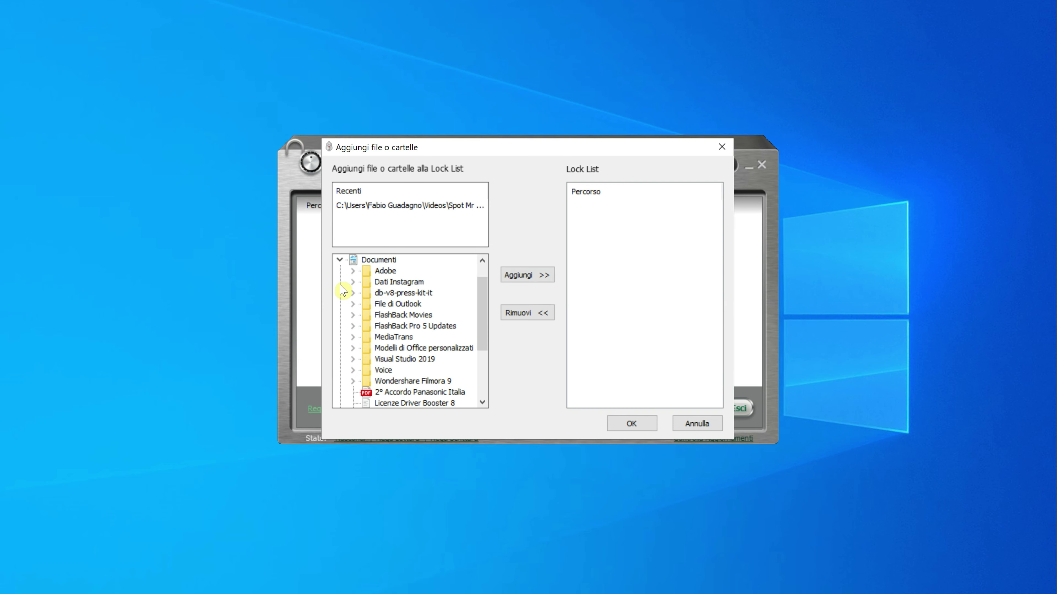
click(340, 260)
click(340, 338)
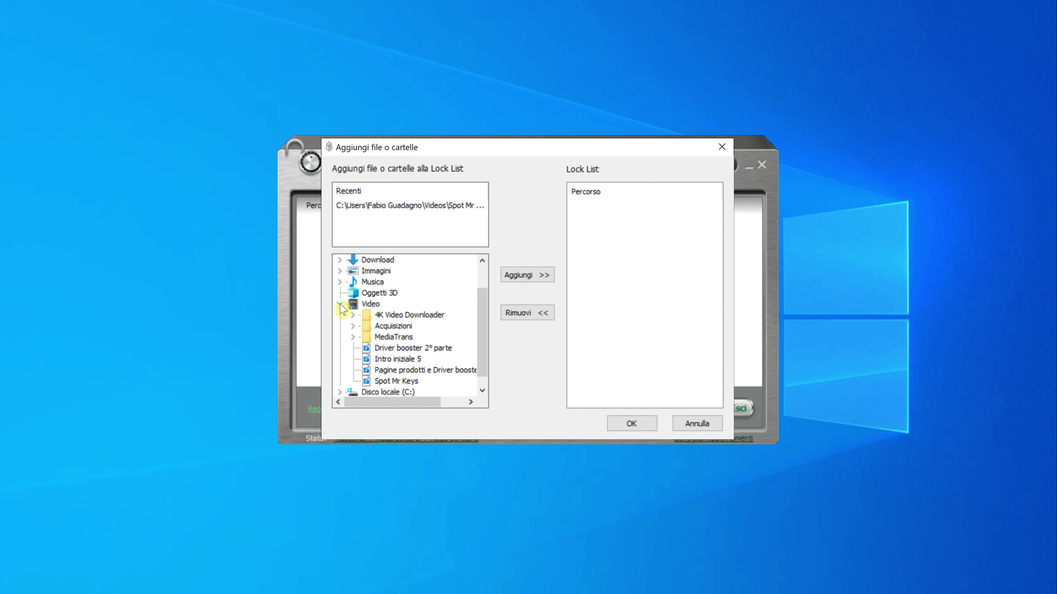
click(339, 304)
click(722, 147)
- Switch to File Explorer and add Profilo.jpg from the Immagini folder to Protected Folder's list, then select its entry
key(alt+Tab)
drag(1021, 338, 498, 290)
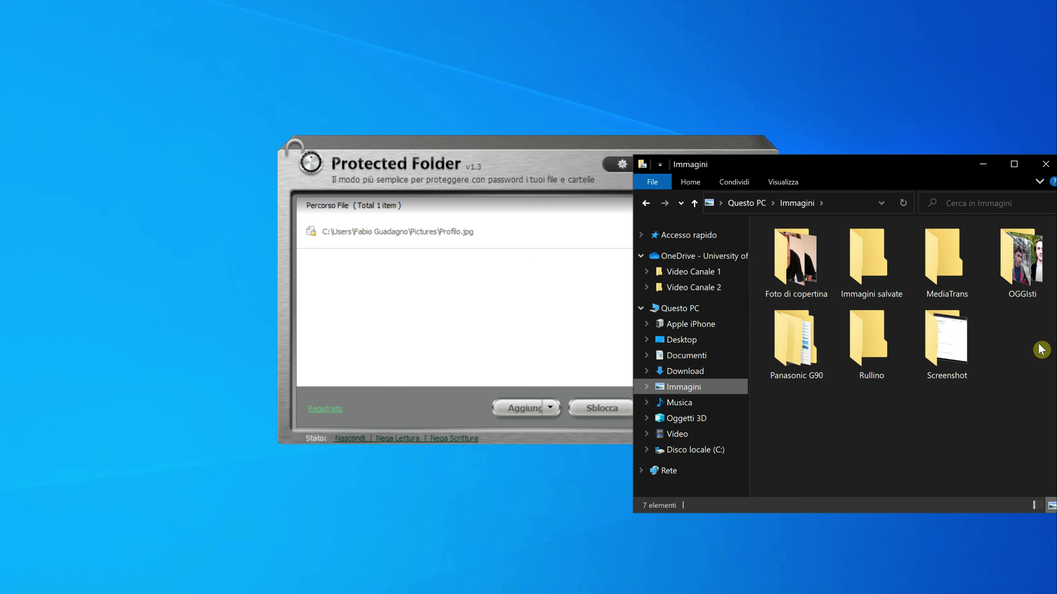
click(978, 170)
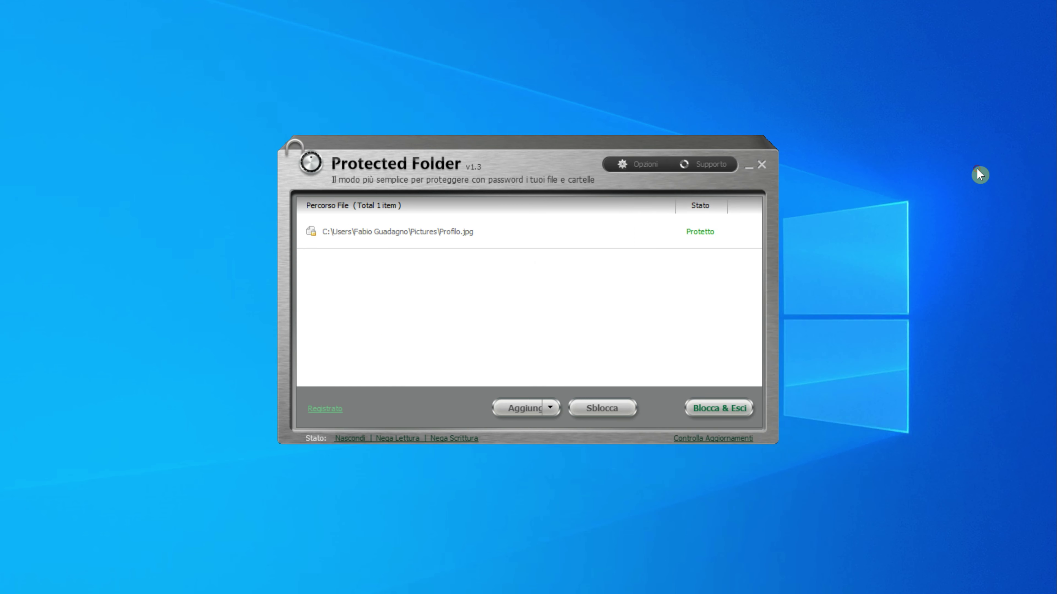
click(662, 232)
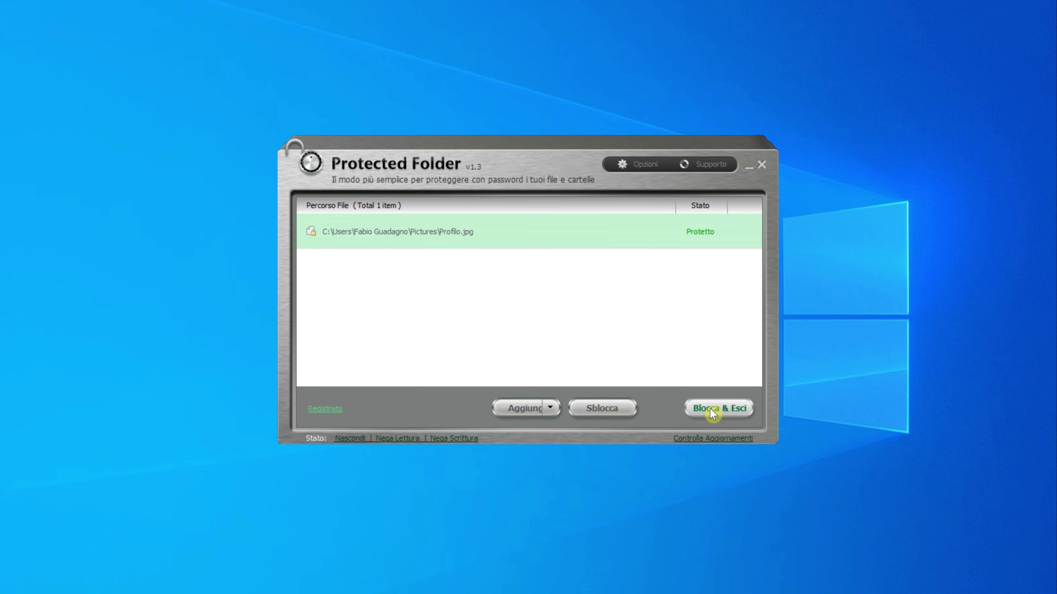
- Review the program's lock options, password change settings and exclusion list, including the functions for adding and editing excluded items
click(643, 168)
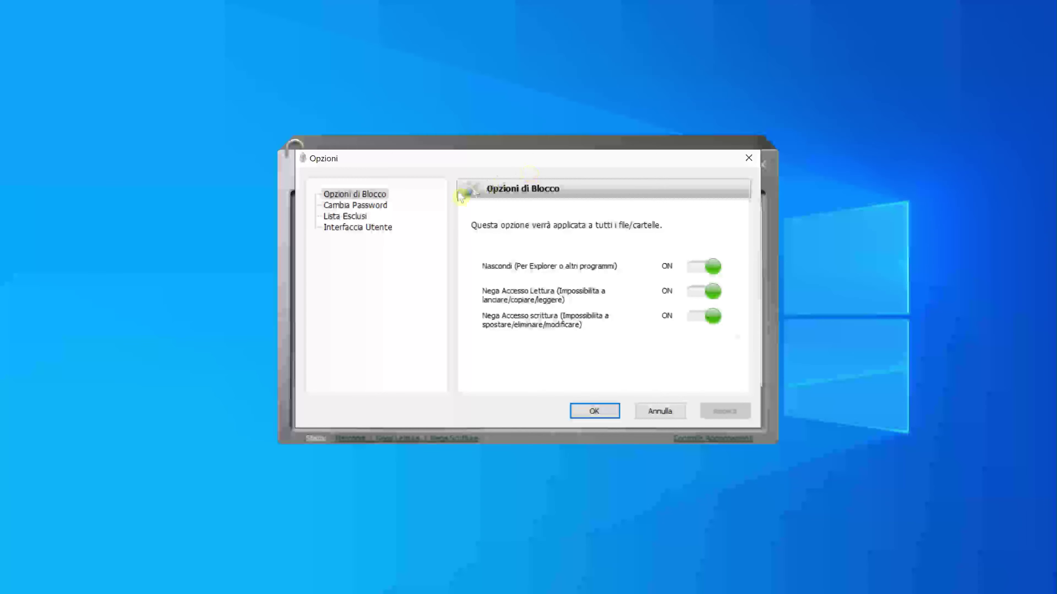
click(380, 206)
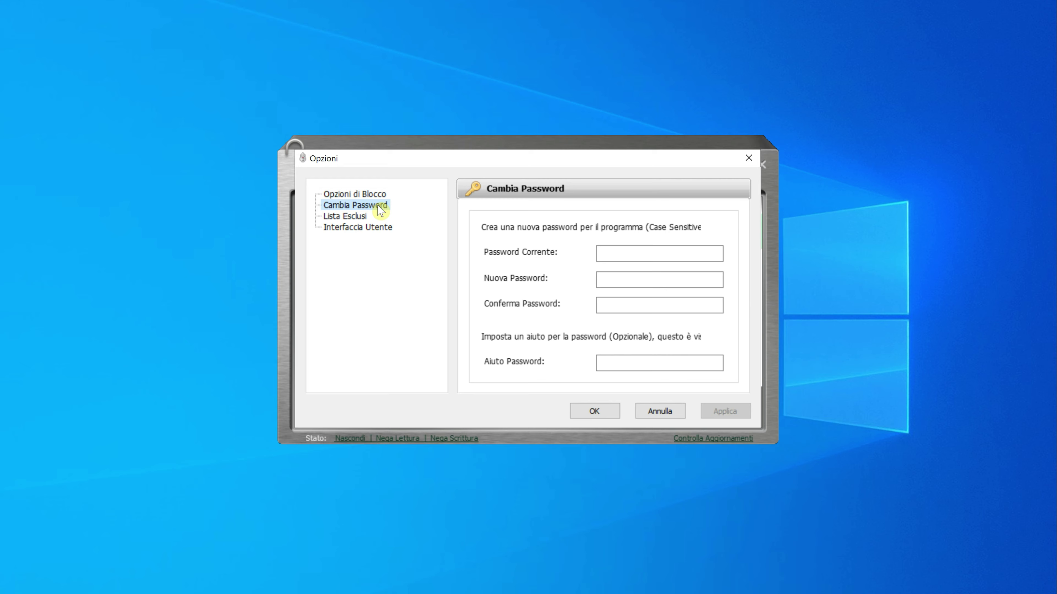
click(361, 218)
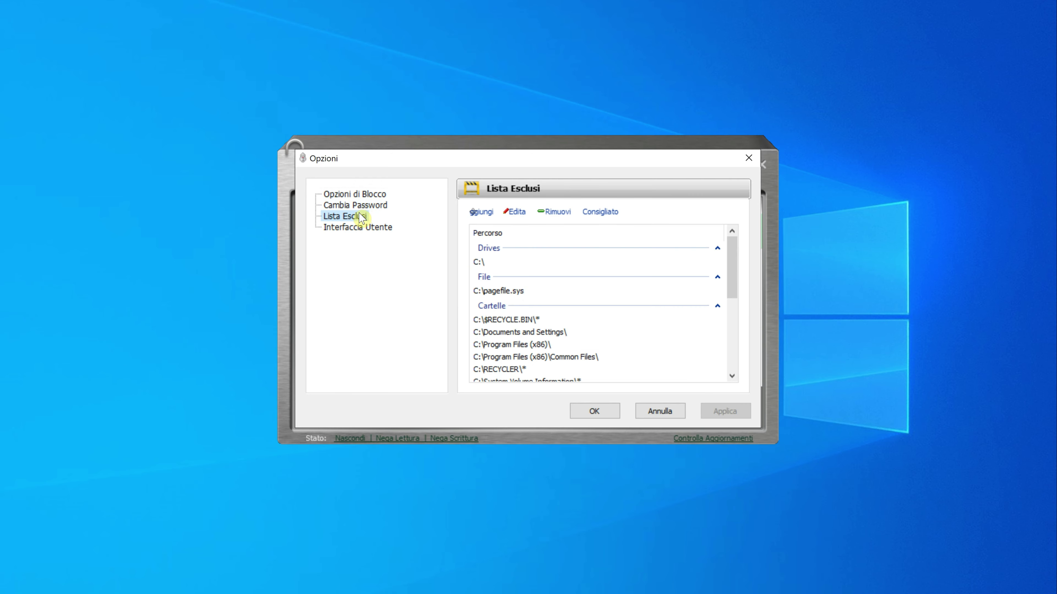
click(488, 214)
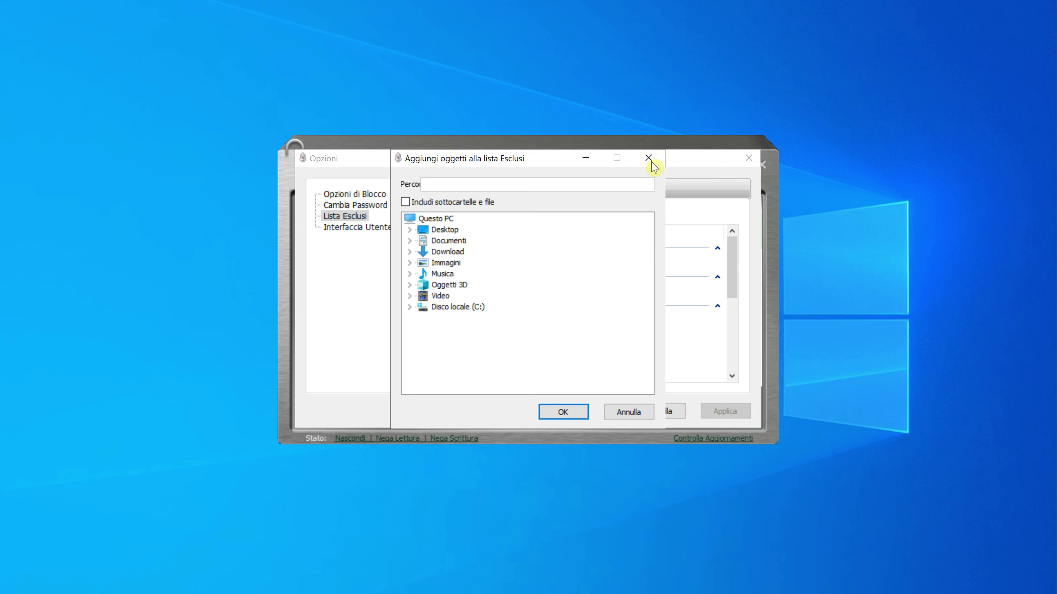
click(651, 161)
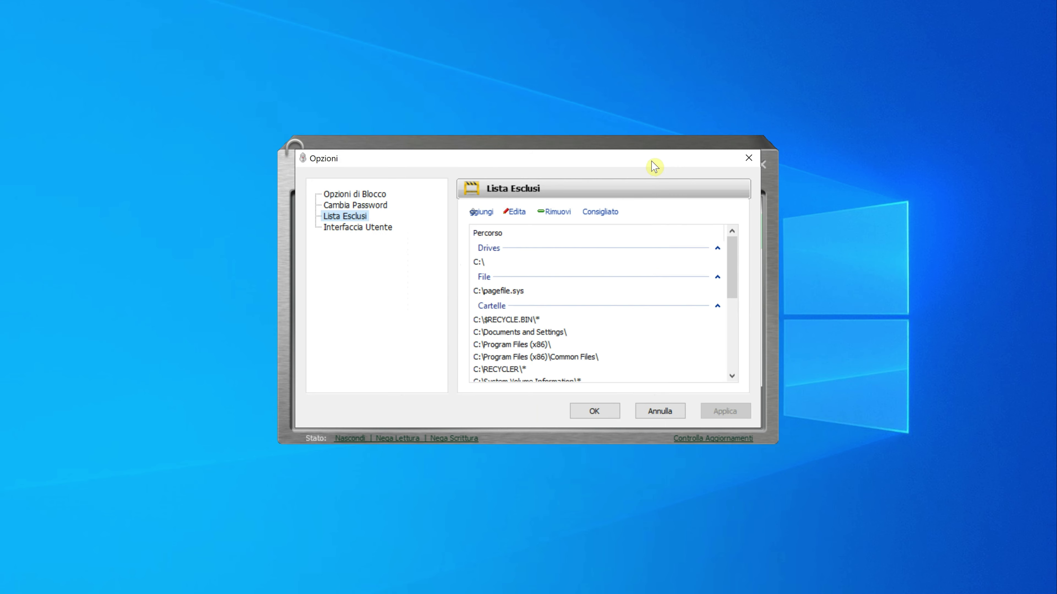
click(516, 213)
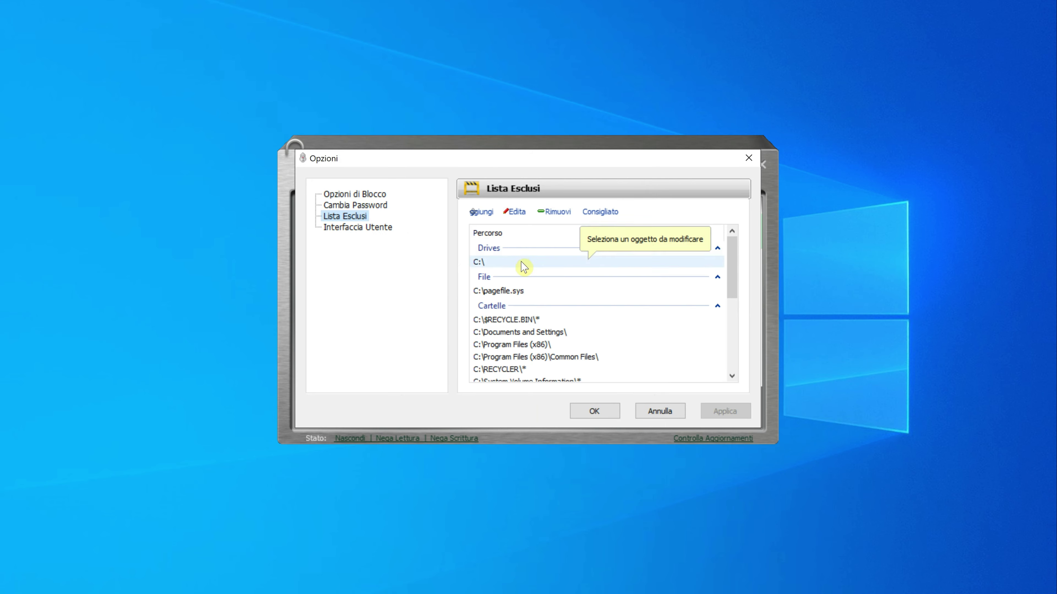
- Reset the exclusion list to the recommended settings and apply the options, then lock the protected files and exit the program
click(610, 212)
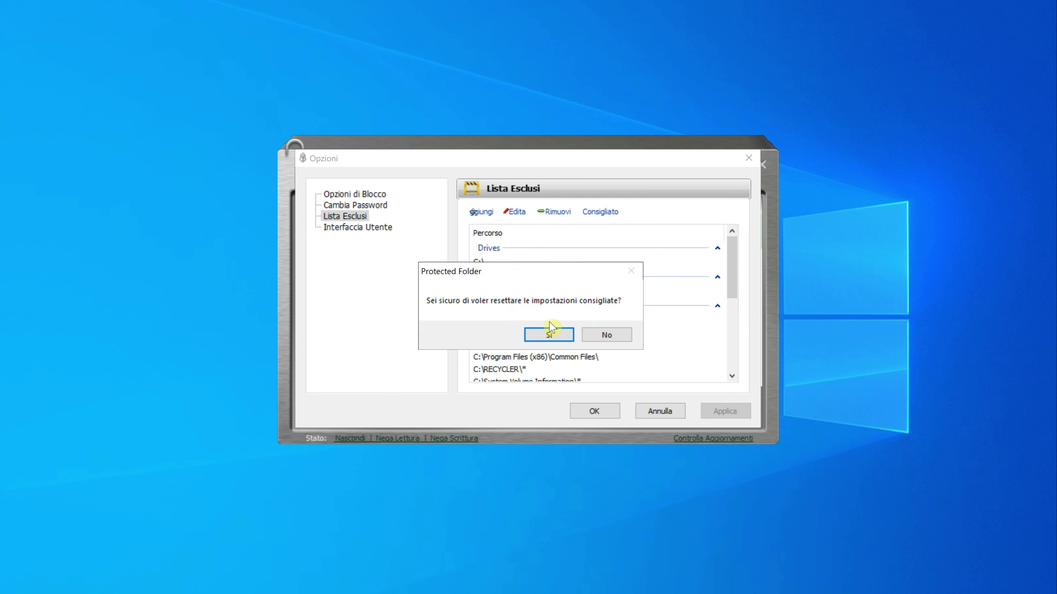
click(550, 333)
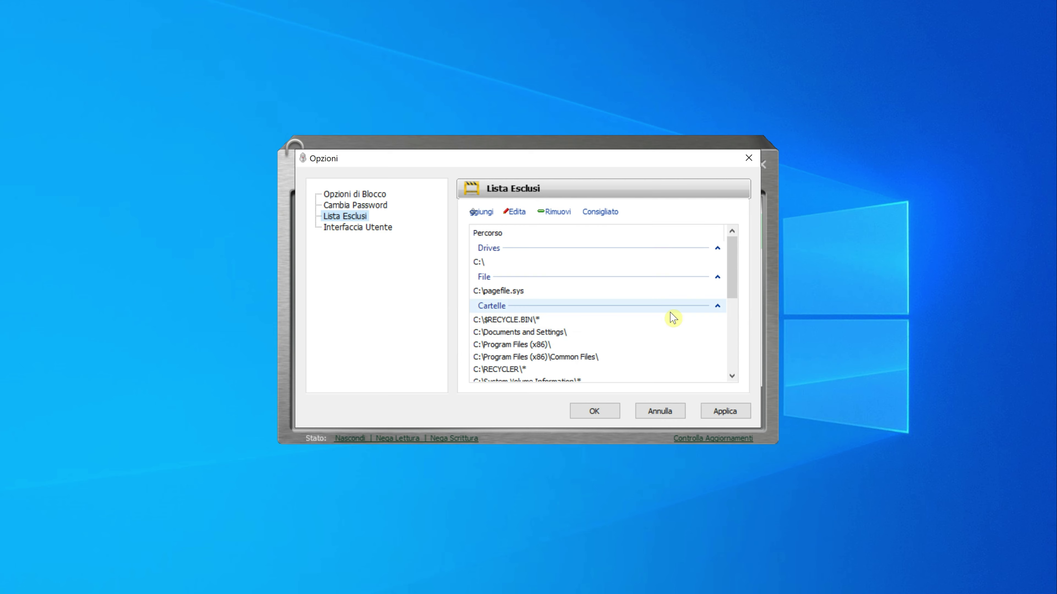
click(724, 412)
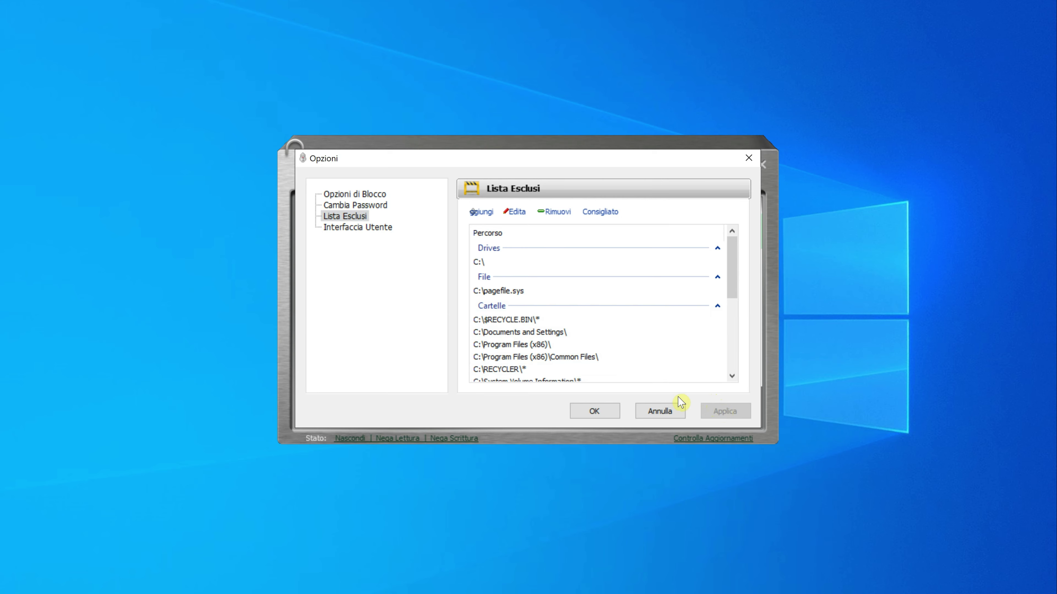
click(606, 412)
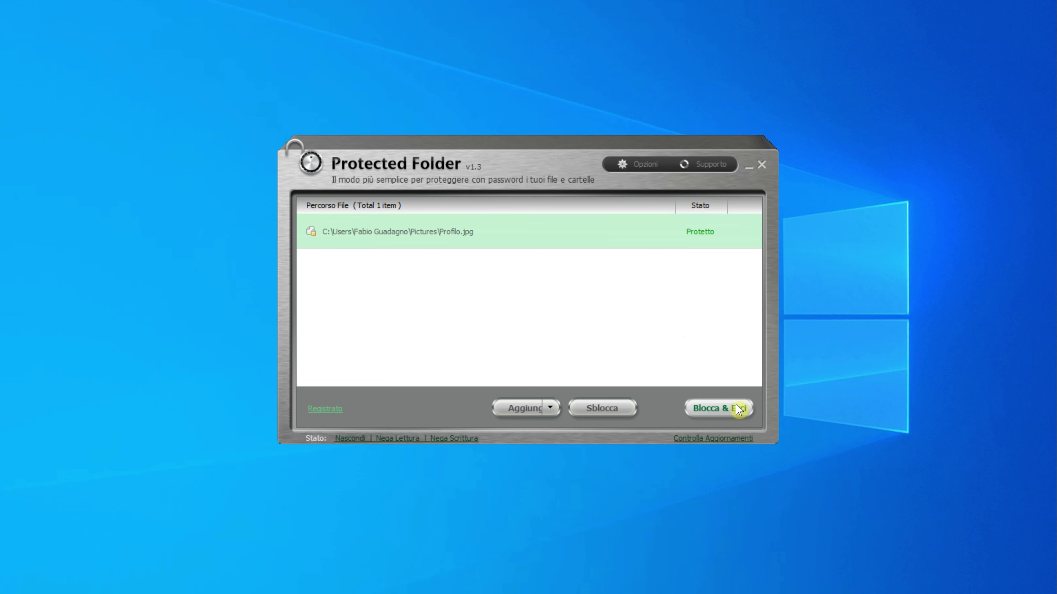
click(737, 409)
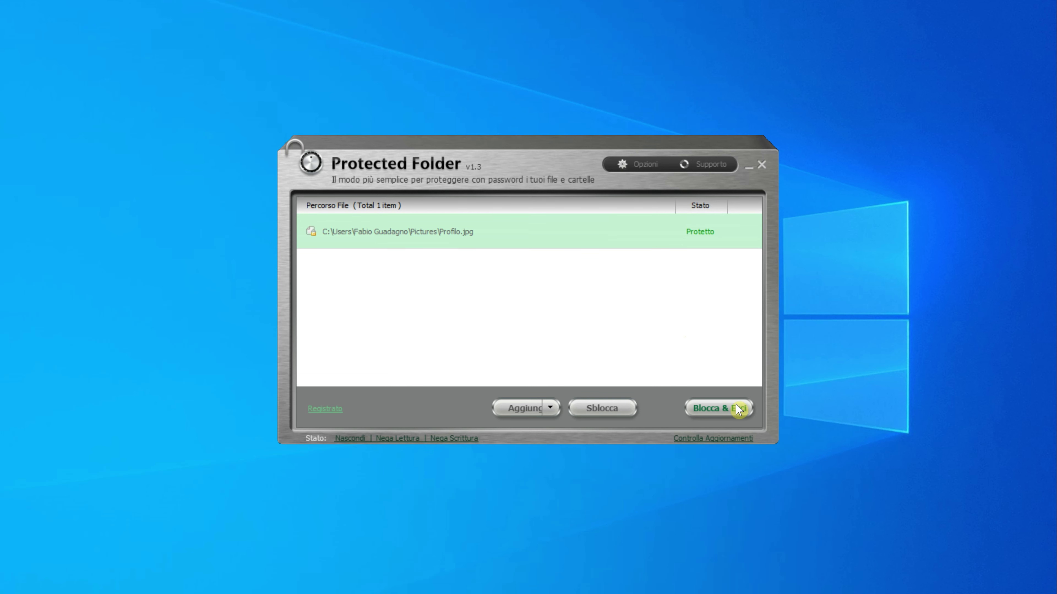